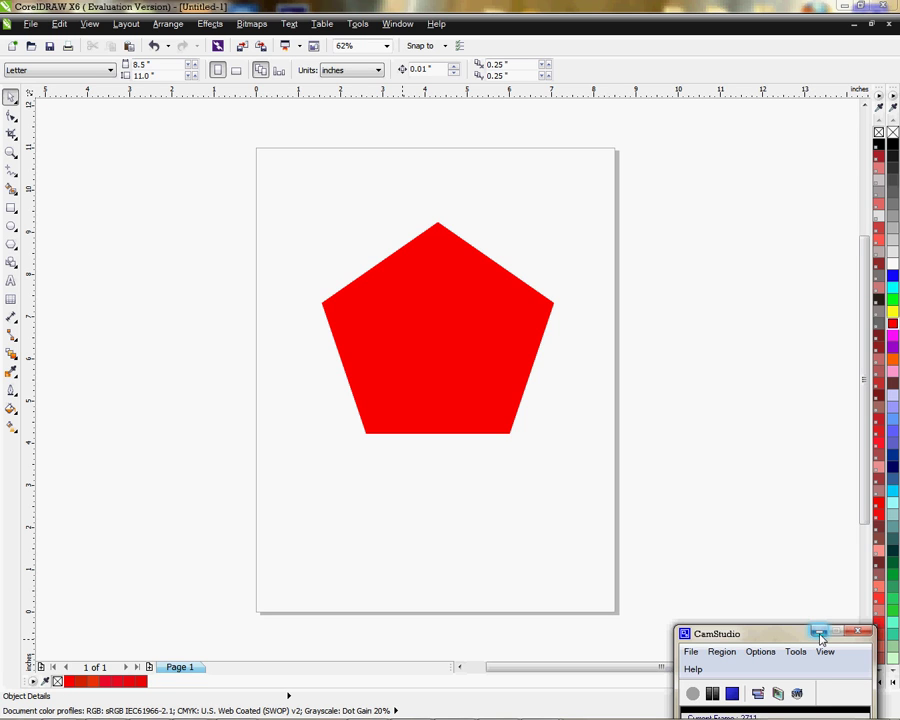
# - Draw a second overlapping pentagon, colour its fill and outline red, then delete it
pyautogui.click(821, 636)
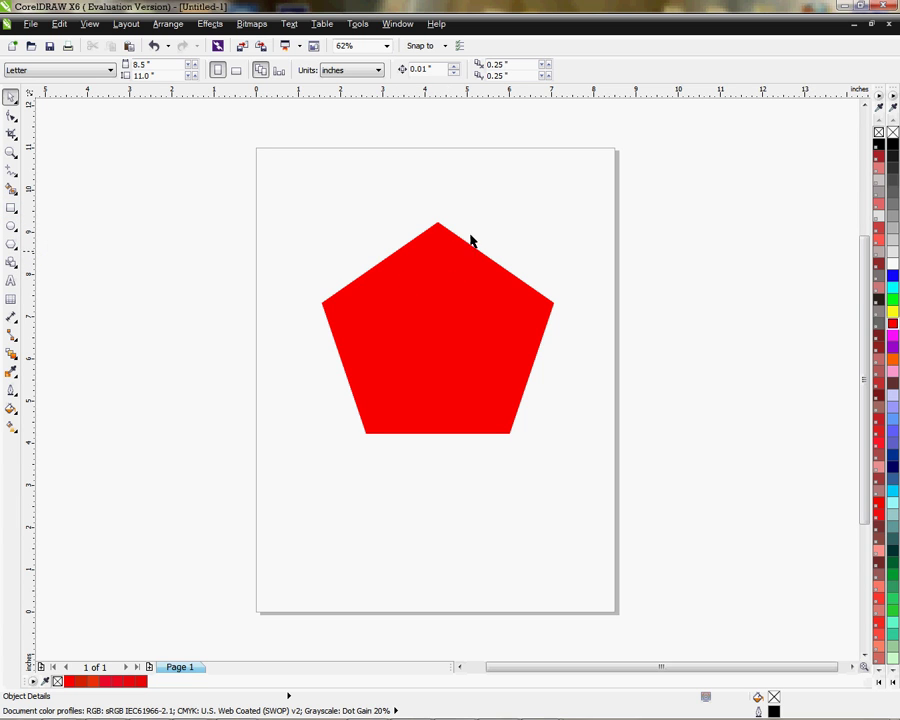
pyautogui.click(11, 243)
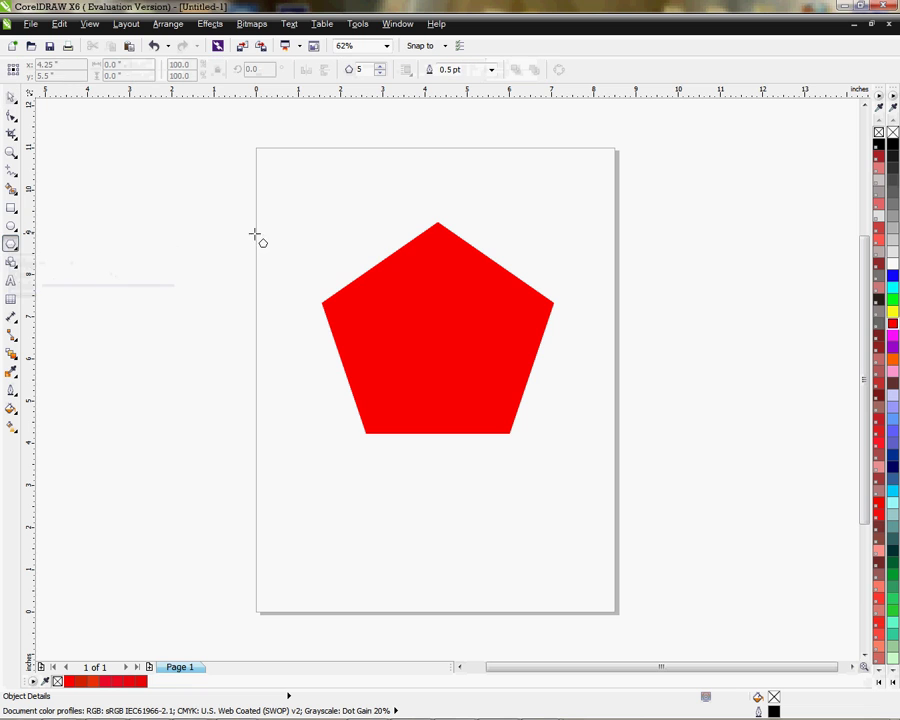
pyautogui.moveTo(249, 199); pyautogui.dragTo(433, 435)
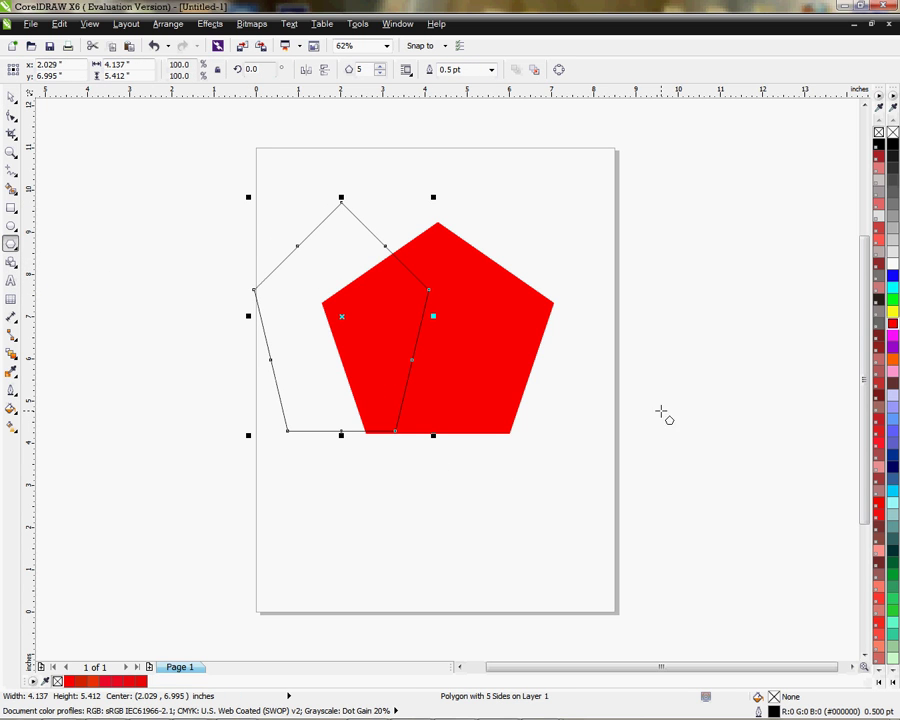
pyautogui.click(894, 325)
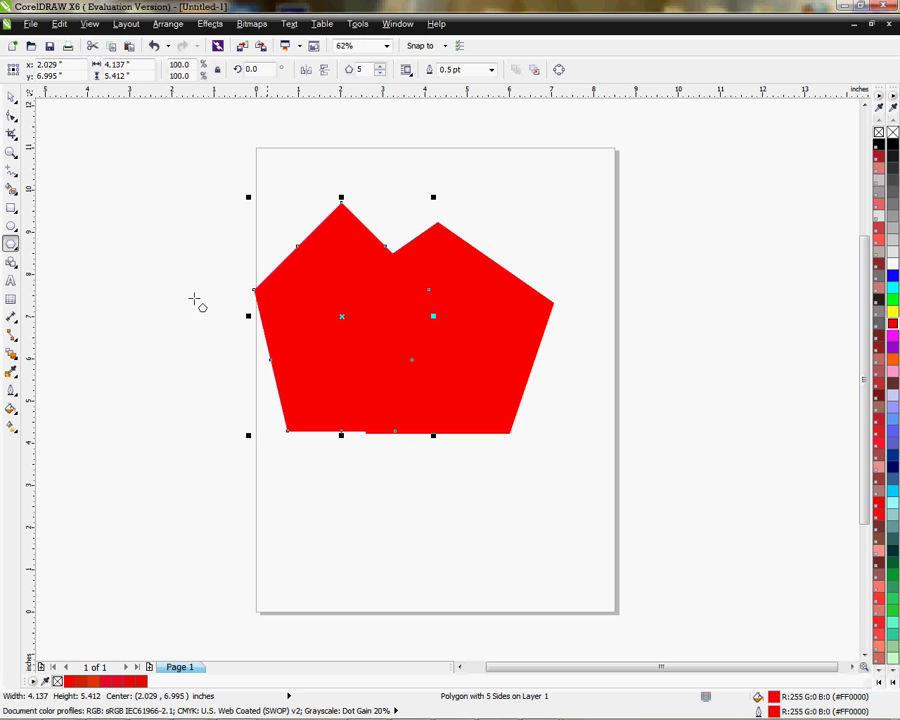
pyautogui.rightClick(894, 180)
pyautogui.rightClick(894, 155)
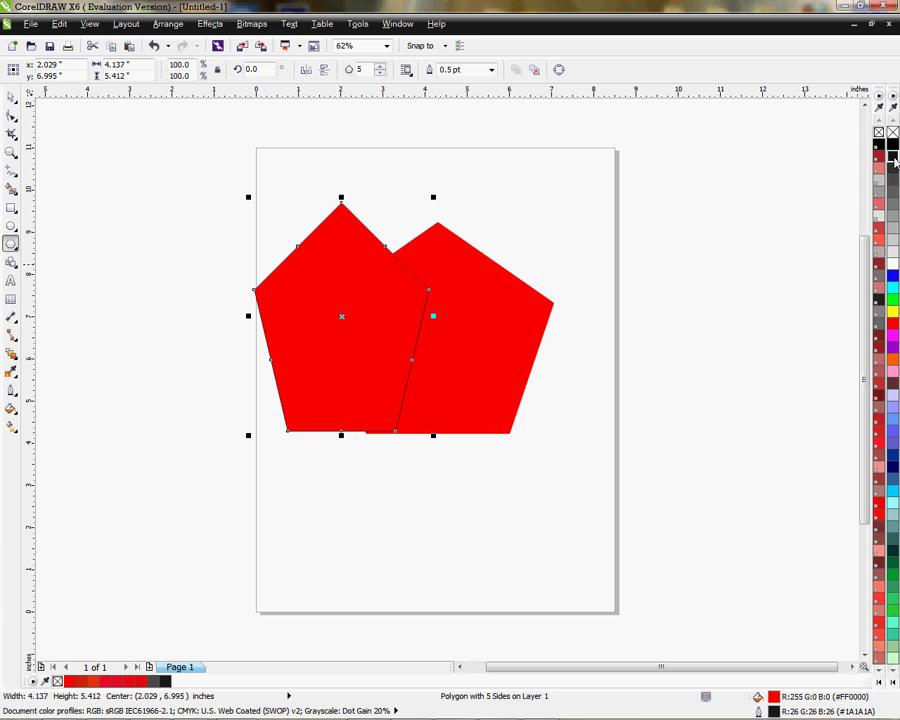
pyautogui.rightClick(893, 322)
pyautogui.press('Delete')
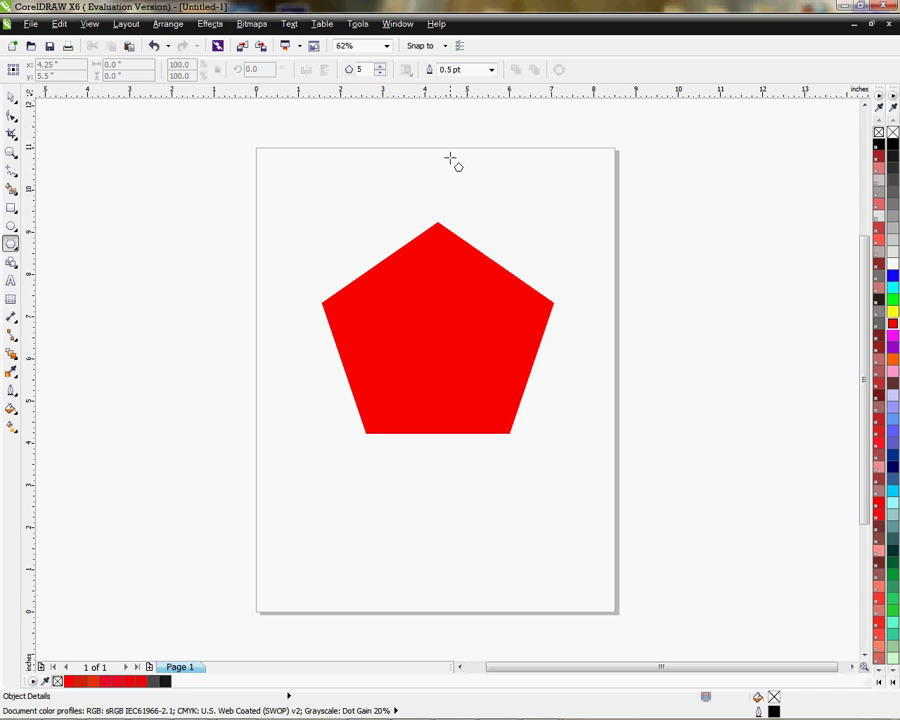
# - Open the Object Properties docker from the Window menu
pyautogui.click(399, 25)
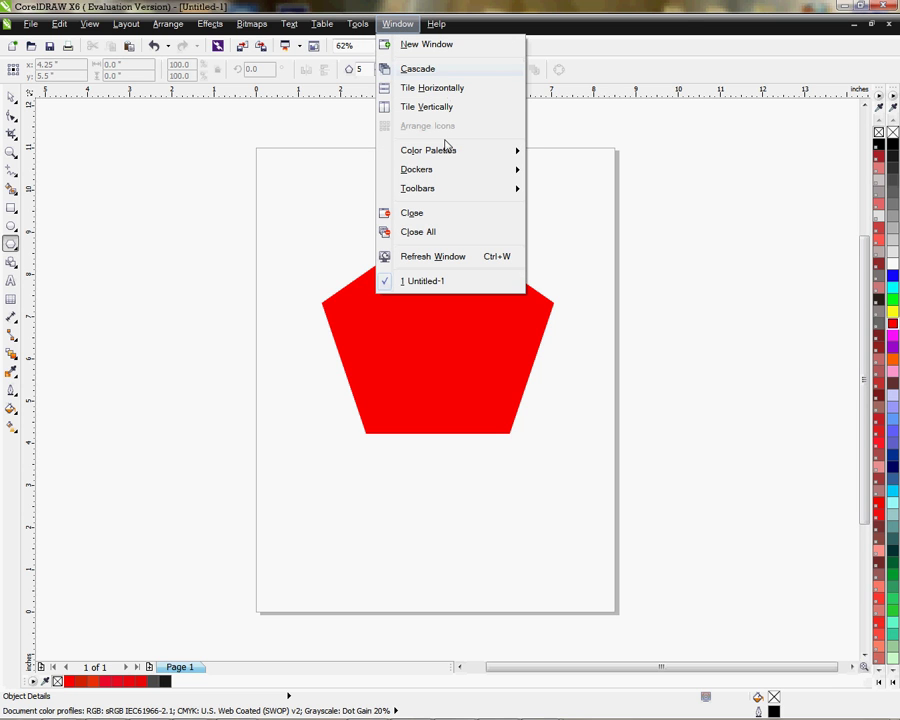
pyautogui.moveTo(431, 172)
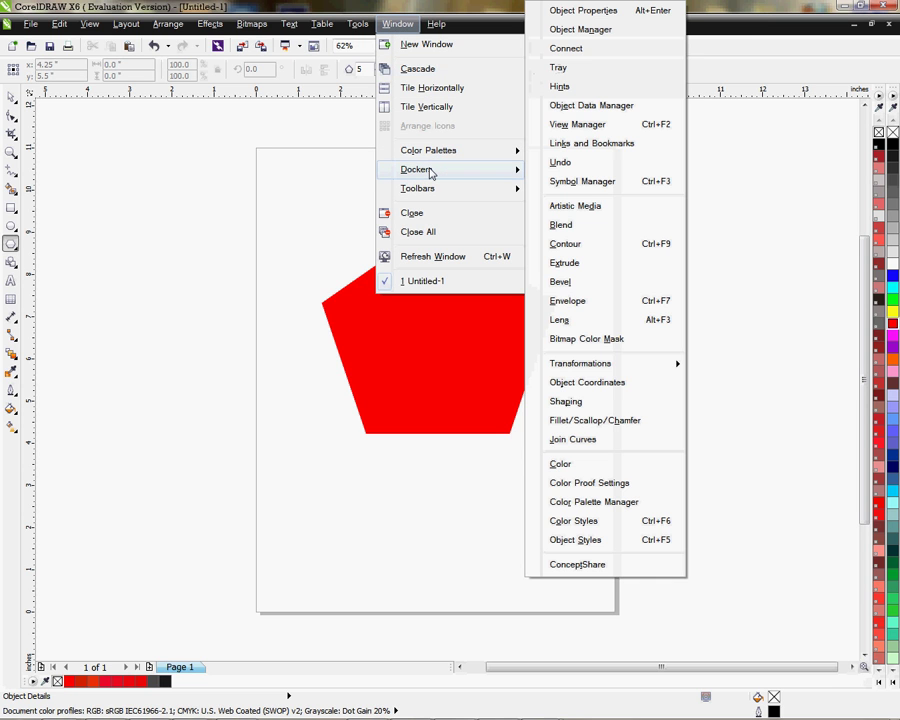
pyautogui.click(598, 18)
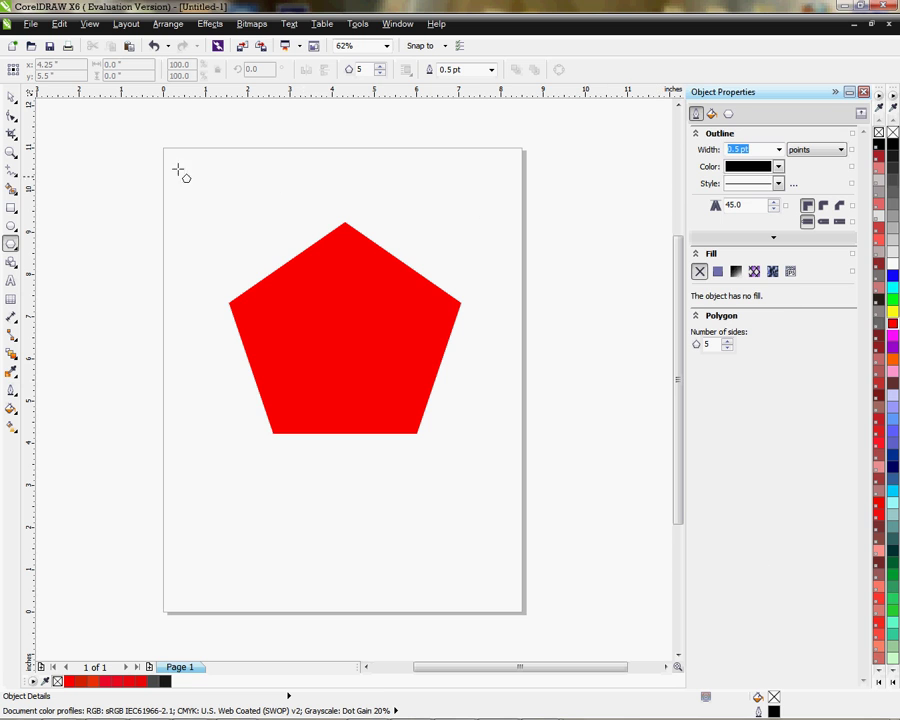
# - Select the red pentagon with the Pick tool and scroll the docker to its 0.5 pt outline and #FF0000 fill
pyautogui.click(11, 96)
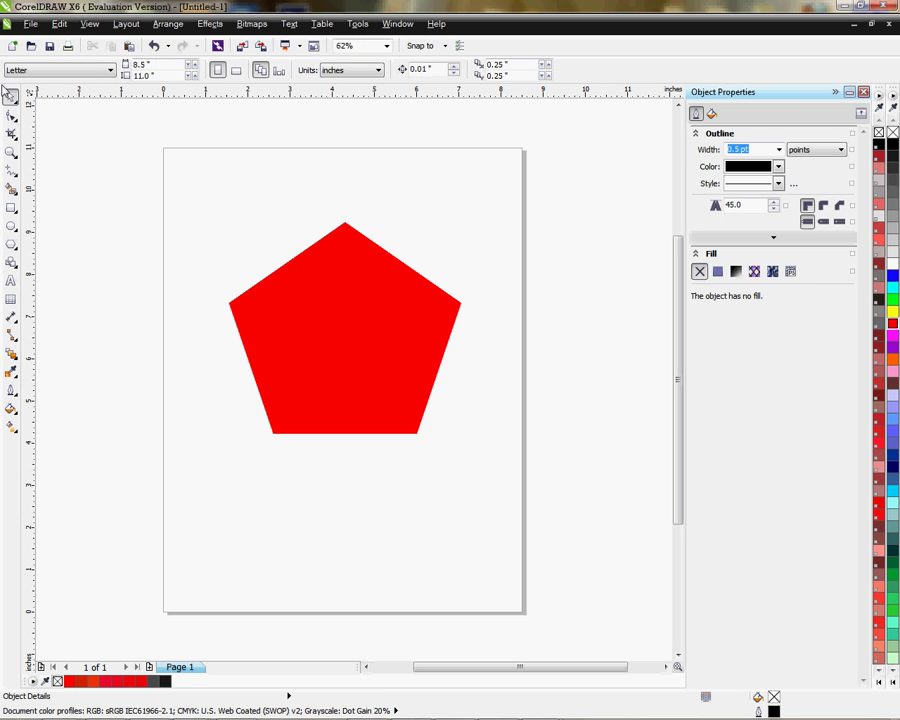
pyautogui.click(354, 342)
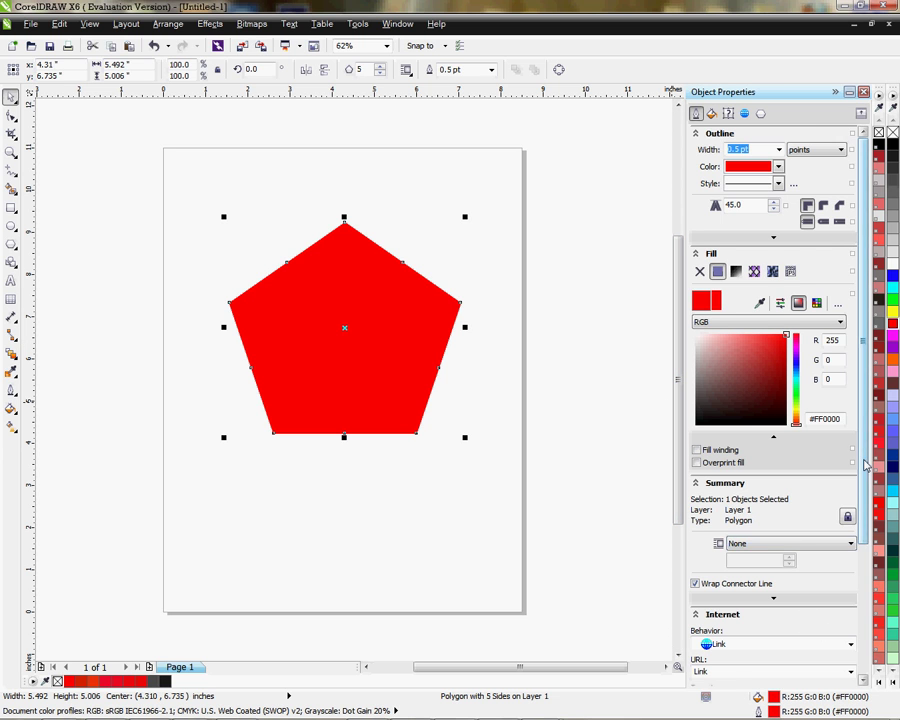
pyautogui.moveTo(864, 465); pyautogui.dragTo(839, 573)
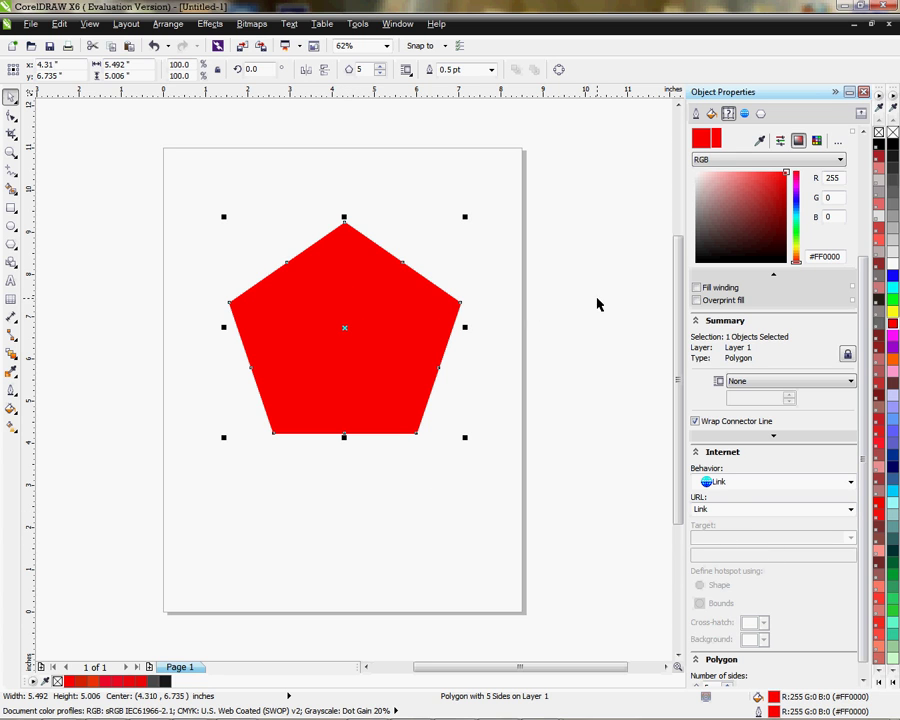
pyautogui.scroll(5, 864, 446)
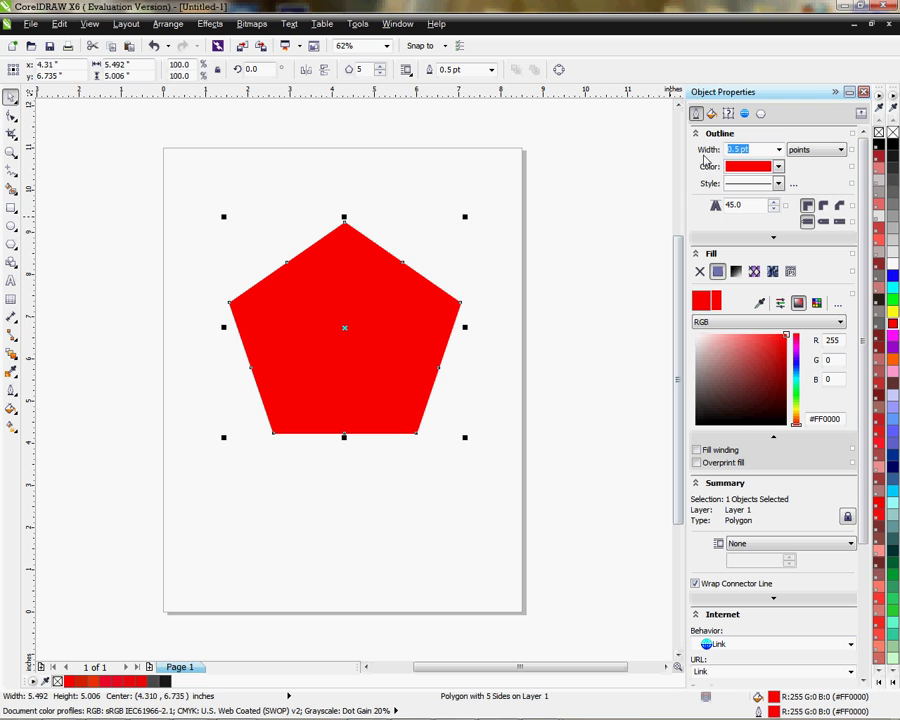
# - Switch the fill colour model to RGB and eyedropper a grey #838197 from the toolbox
pyautogui.click(779, 167)
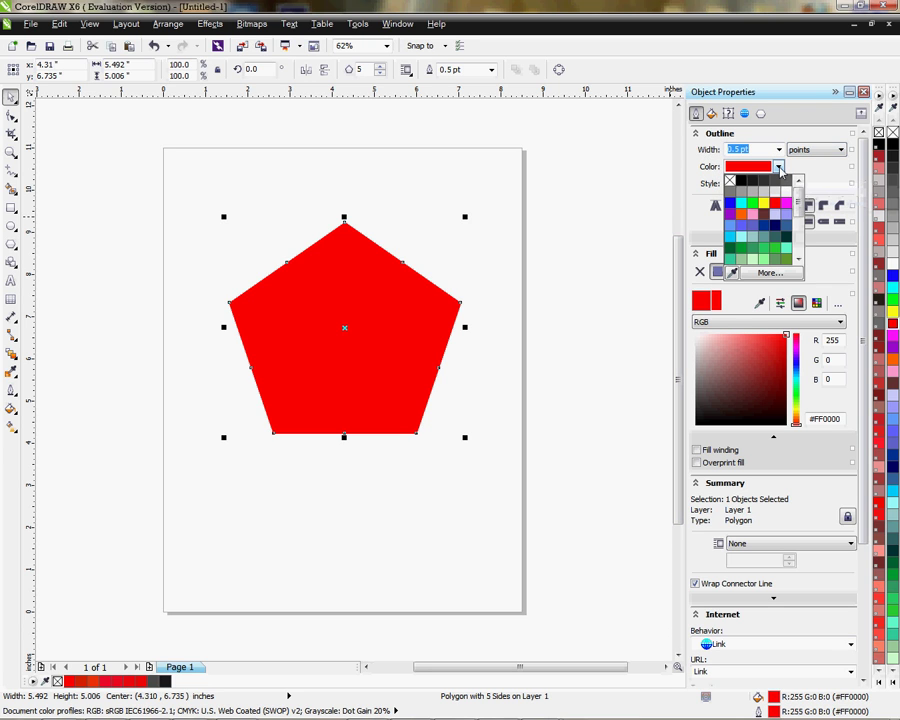
pyautogui.moveTo(797, 195)
pyautogui.mouseDown()
pyautogui.moveTo(797, 245)
pyautogui.moveTo(803, 200)
pyautogui.mouseUp()
pyautogui.click(805, 319)
pyautogui.click(807, 321)
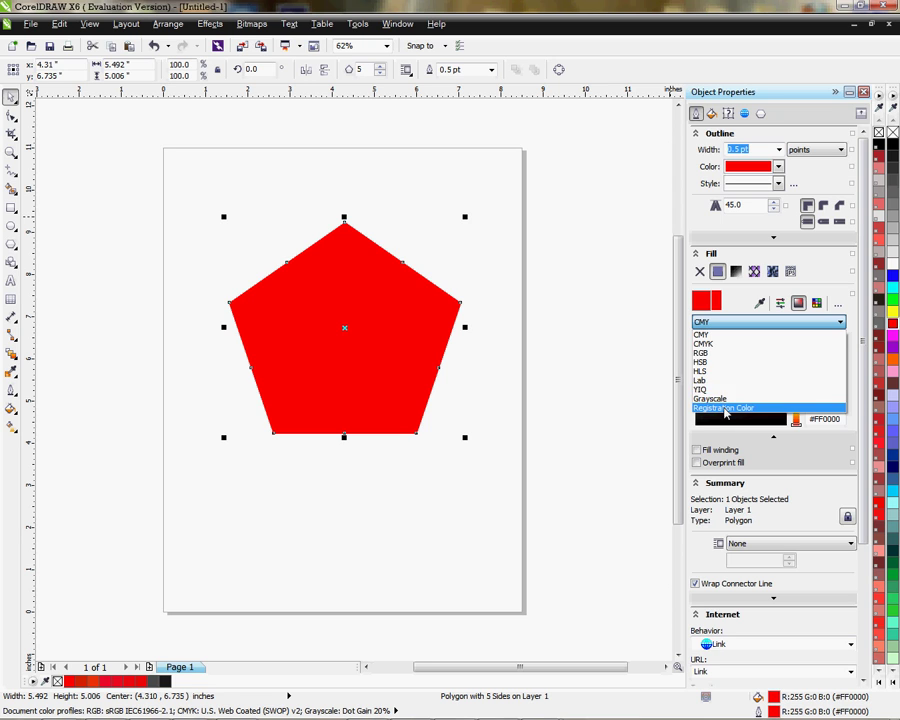
pyautogui.click(723, 355)
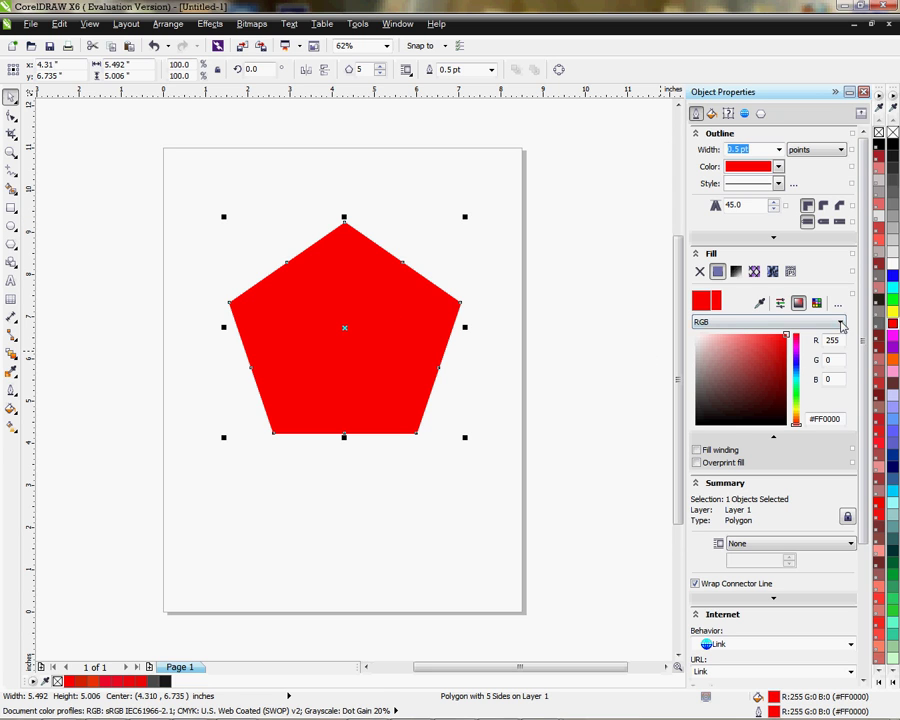
pyautogui.click(762, 305)
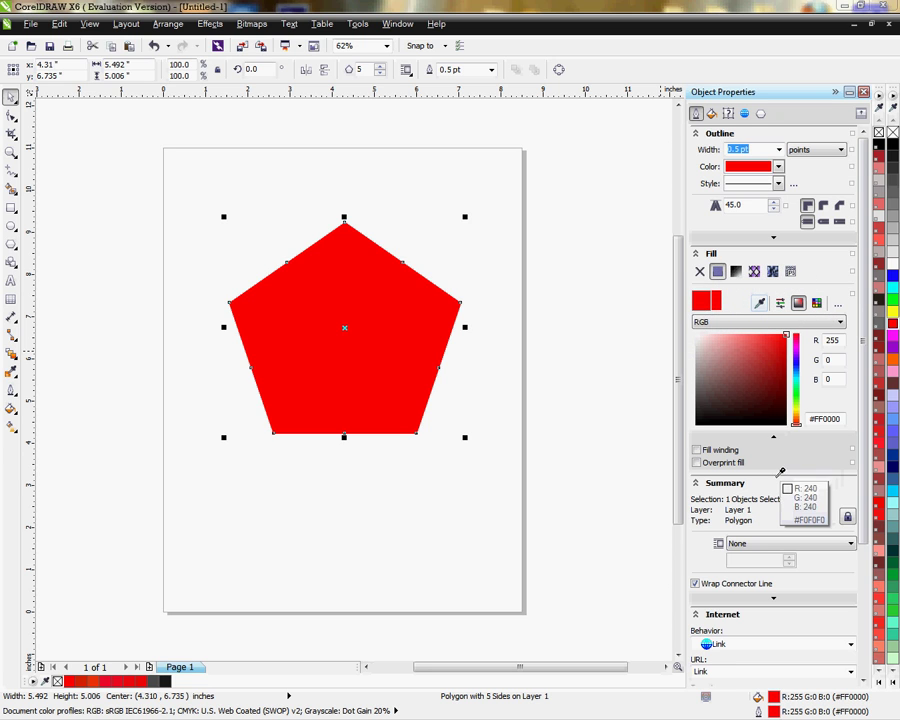
pyautogui.click(11, 98)
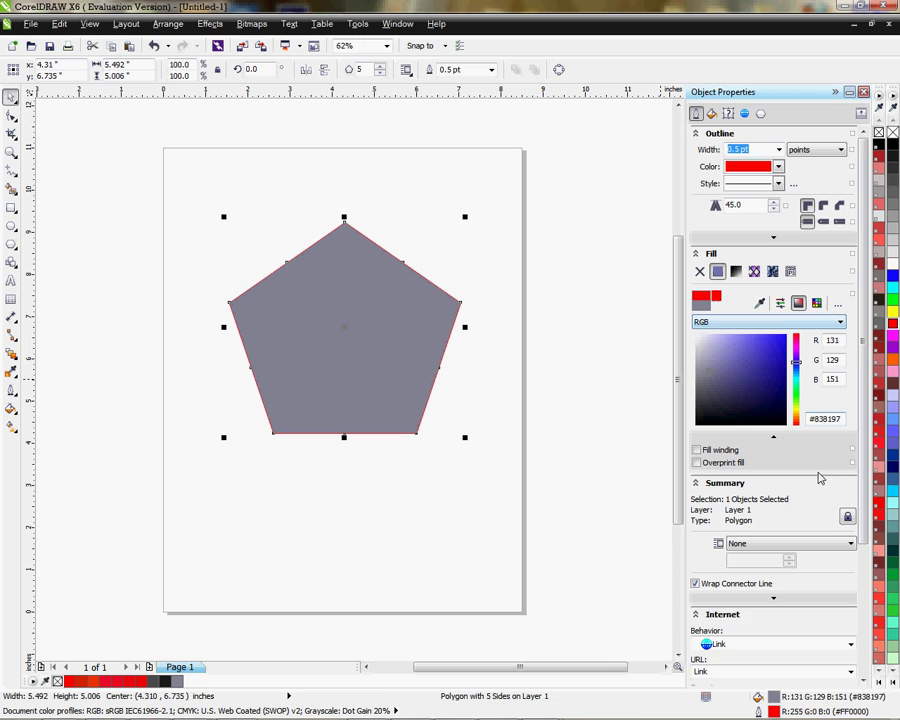
pyautogui.scroll(-2, 808, 494)
pyautogui.scroll(-5, 757, 573)
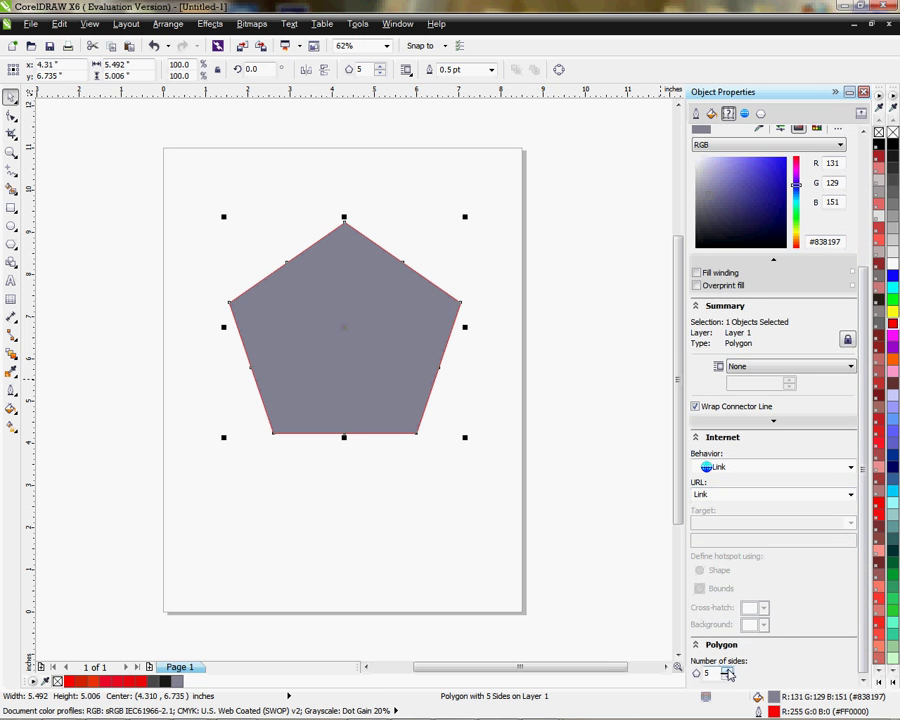
# - Raise the polygon's number of sides from 5 to 10
pyautogui.click(728, 671)
pyautogui.click(728, 671)
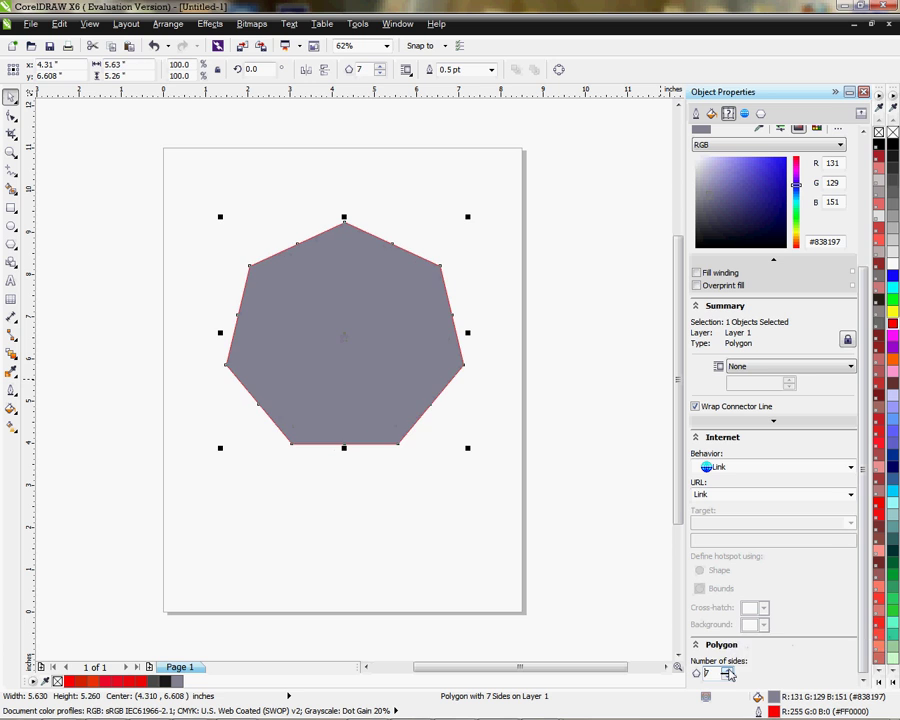
pyautogui.click(728, 671)
pyautogui.click(728, 671)
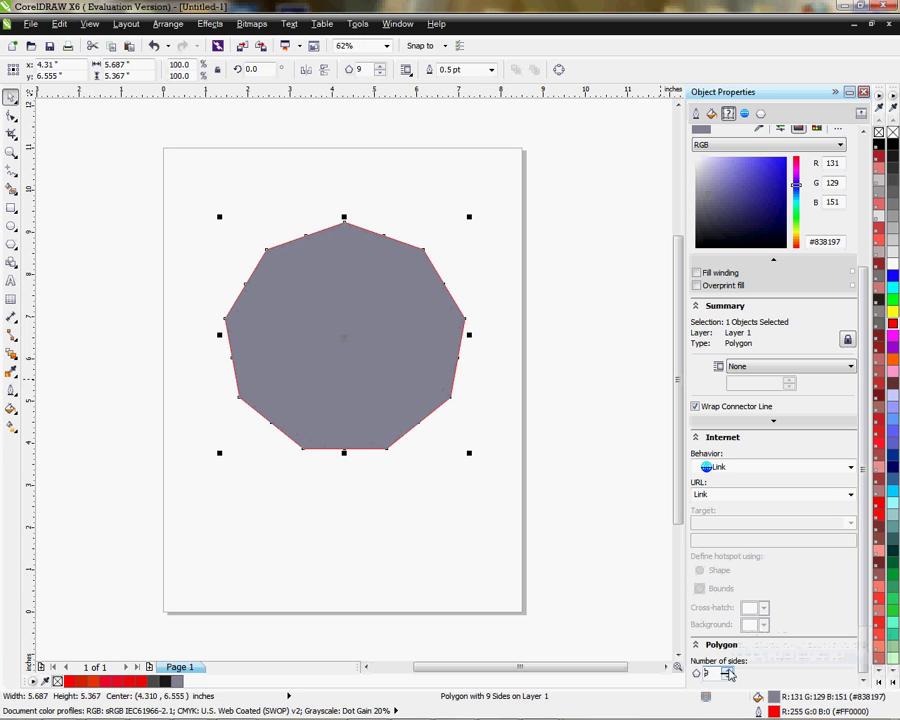
pyautogui.click(728, 671)
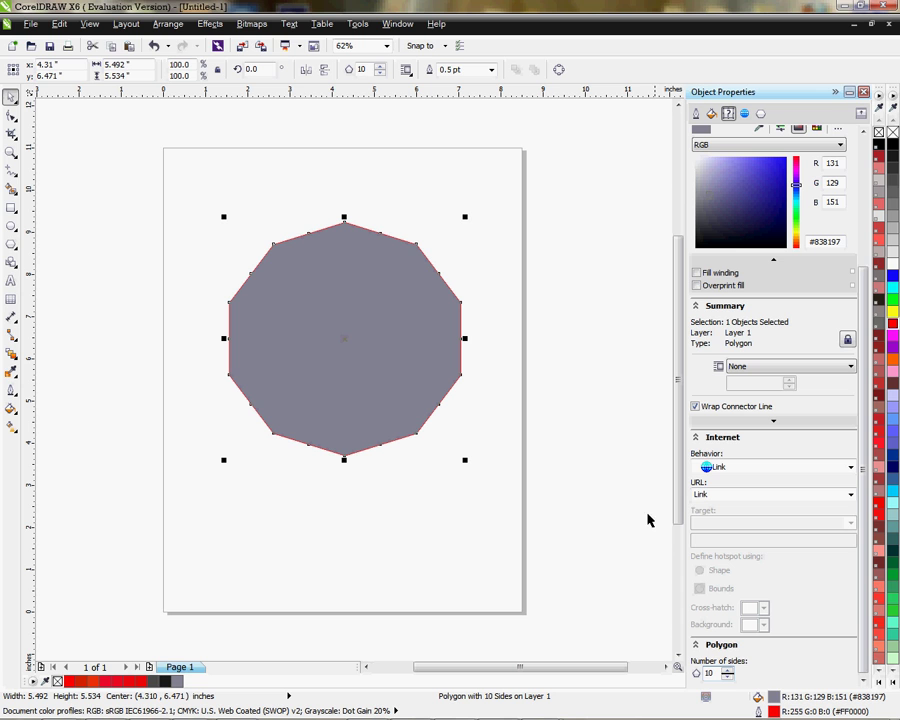
pyautogui.moveTo(681, 506)
pyautogui.mouseDown()
pyautogui.moveTo(681, 596)
pyautogui.moveTo(682, 506)
pyautogui.mouseUp()
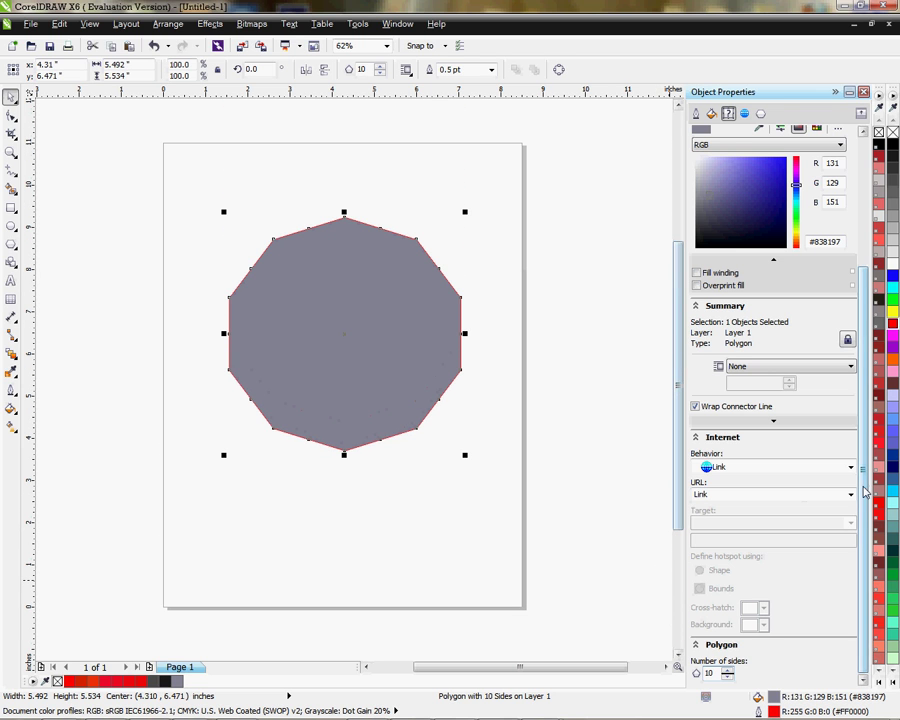
pyautogui.moveTo(864, 488); pyautogui.dragTo(860, 322)
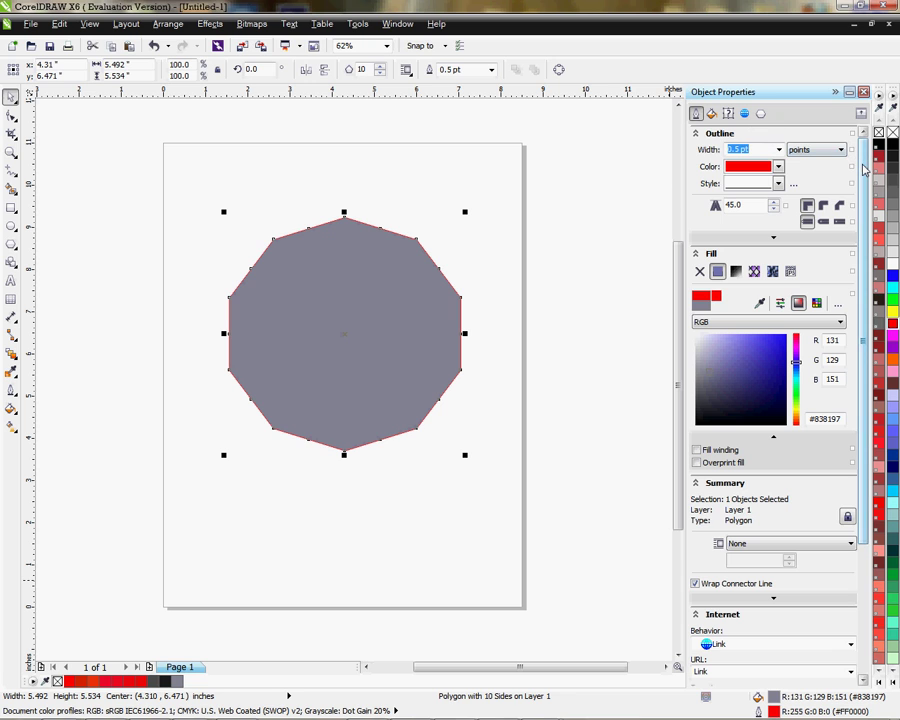
# - Apply round corners to the 10-sided polygon's red outline
pyautogui.click(824, 207)
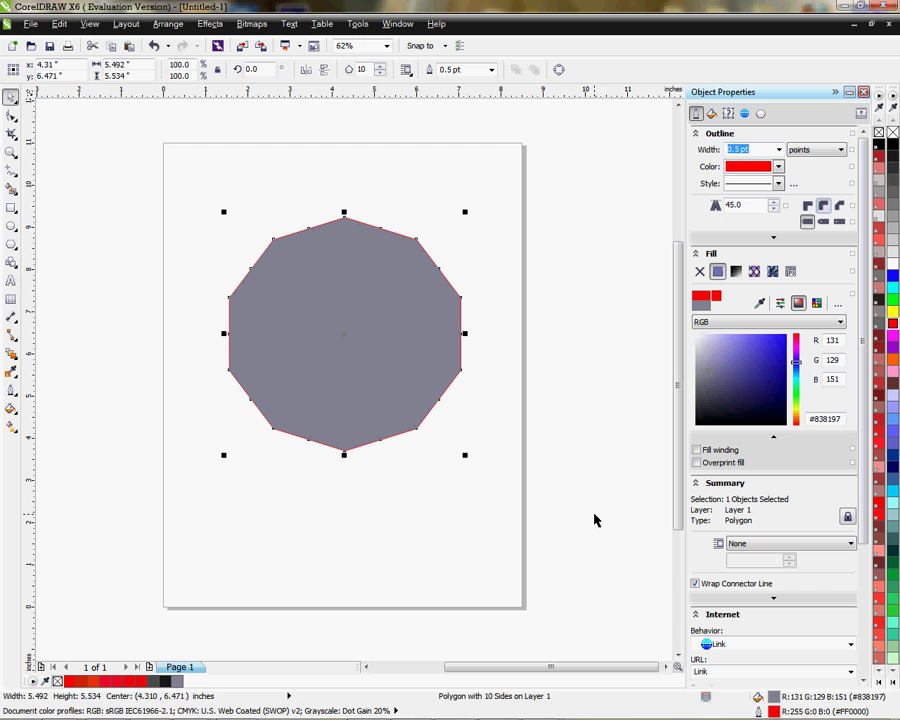
pyautogui.moveTo(512, 714)
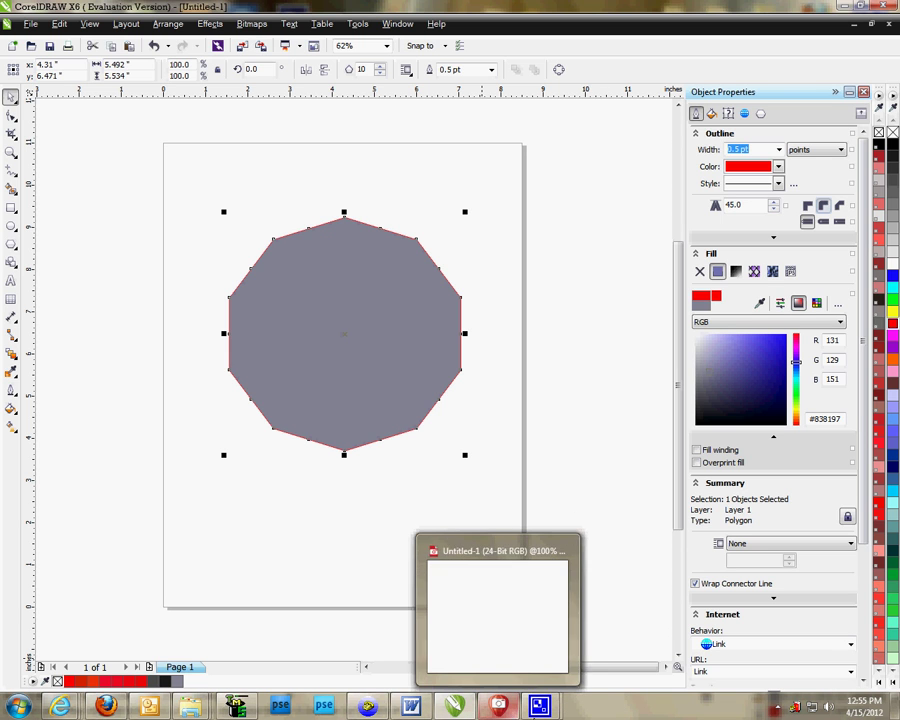